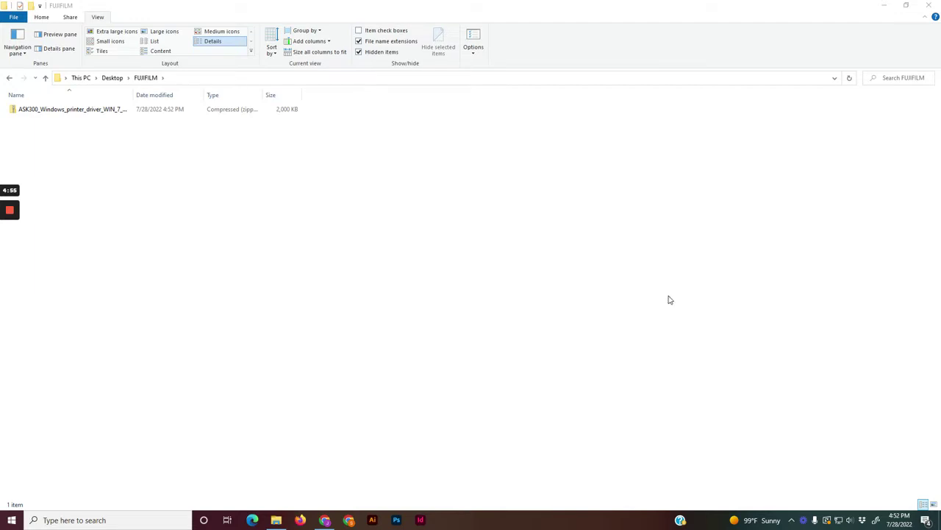
Step: Extract ASK300_Windows_printer_driver_WIN_7_8_10_Ver300_64bit.zip into the suggested folder, with the Name column widened to show the full file name
left_click(510, 296)
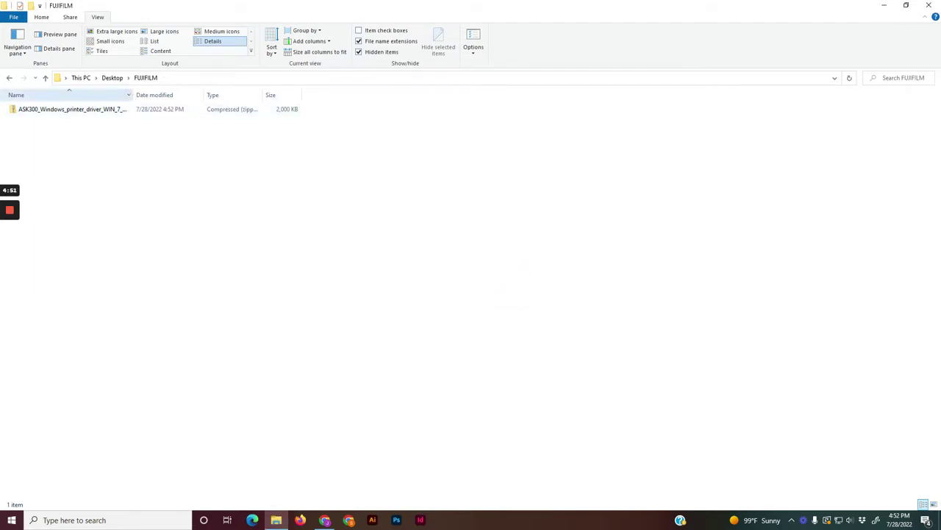
left_click_drag(131, 95, 219, 97)
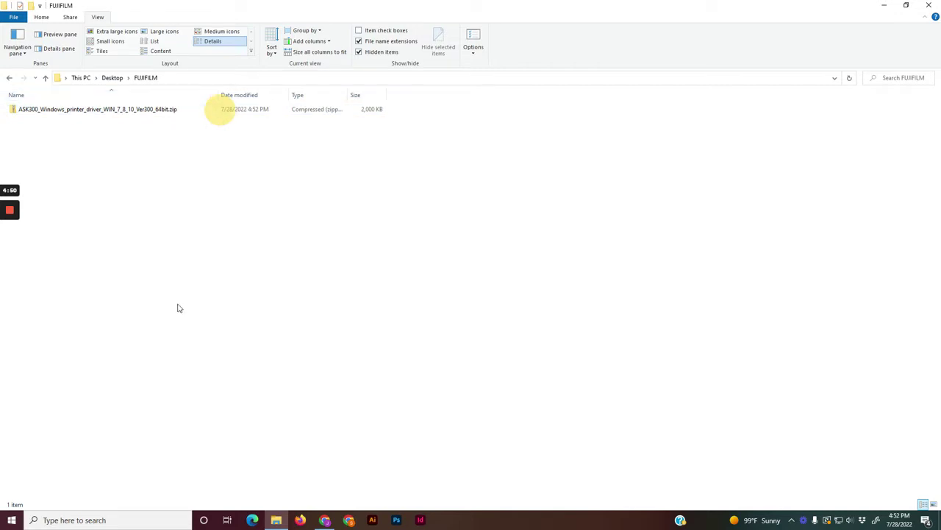
left_click(141, 111)
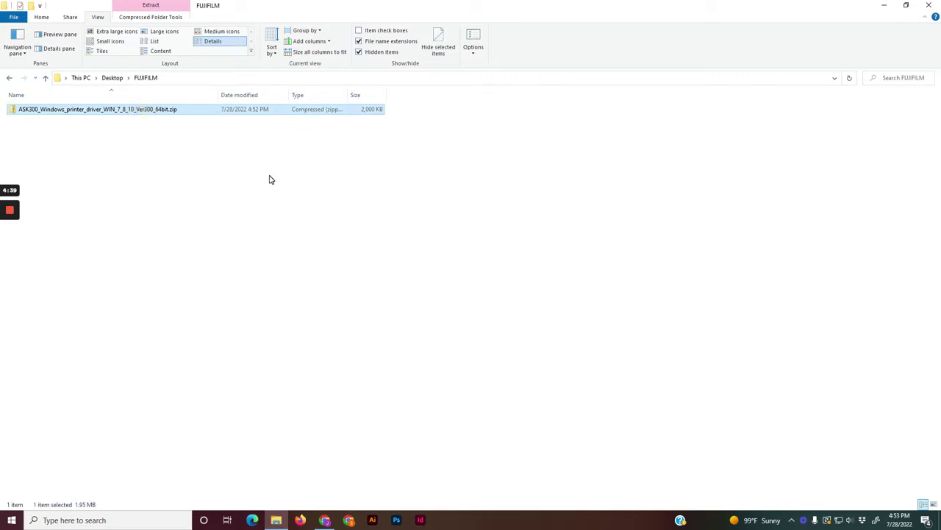
right_click(173, 112)
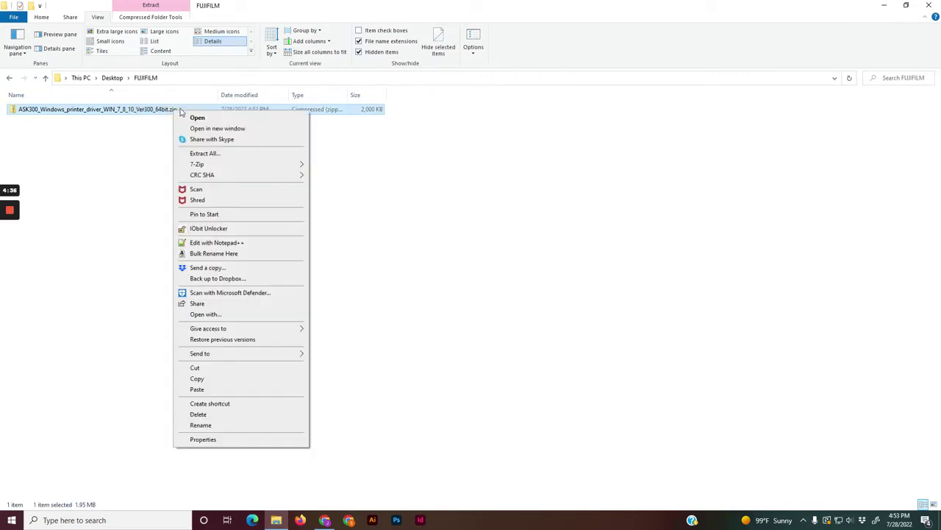
left_click(218, 154)
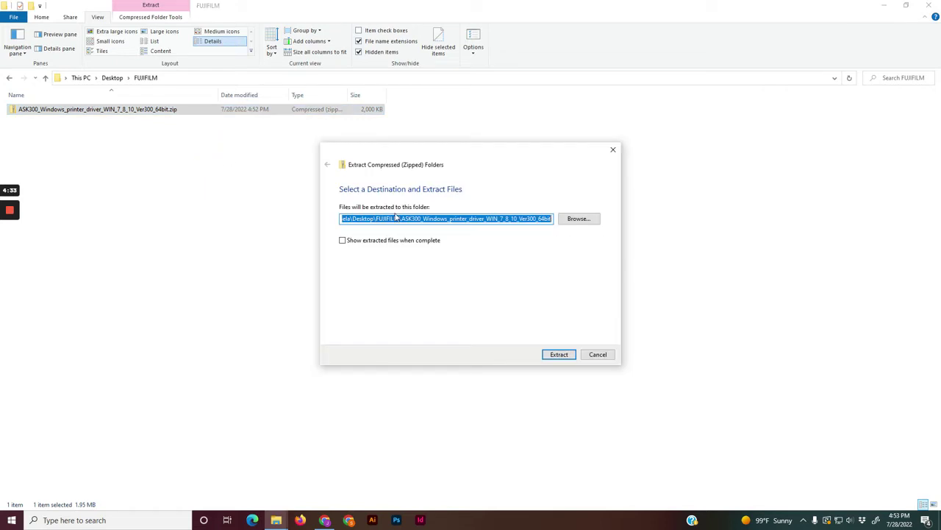
left_click(561, 354)
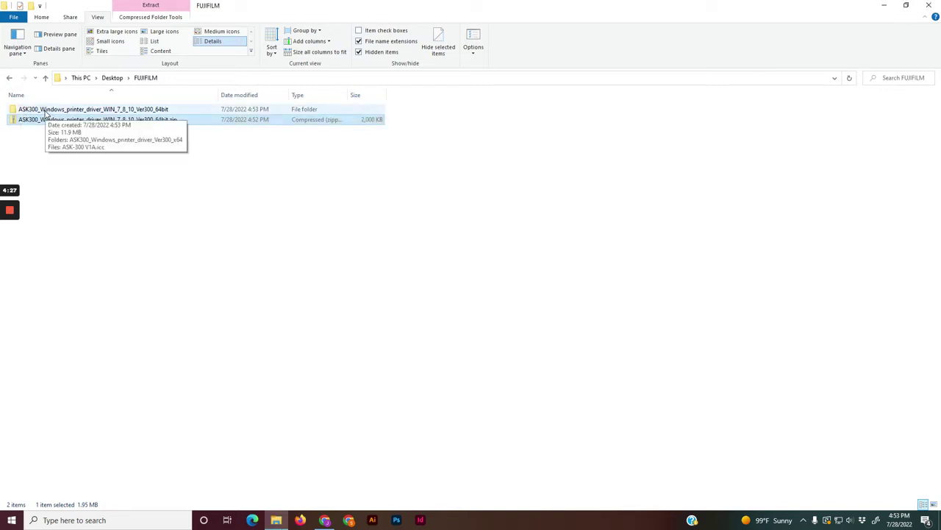
left_click(255, 190)
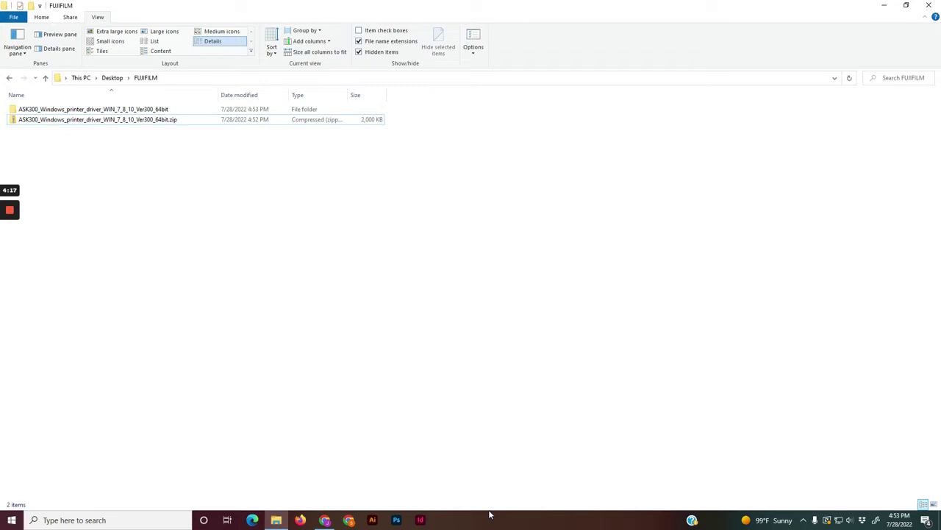
Step: Find and open the Control Panel, and go to its Devices and Printers view
left_click(12, 520)
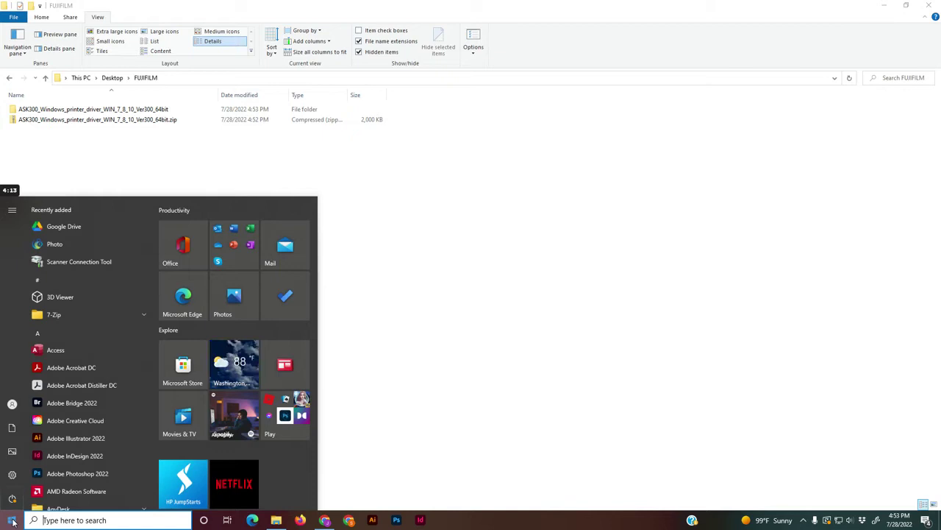
type("contro")
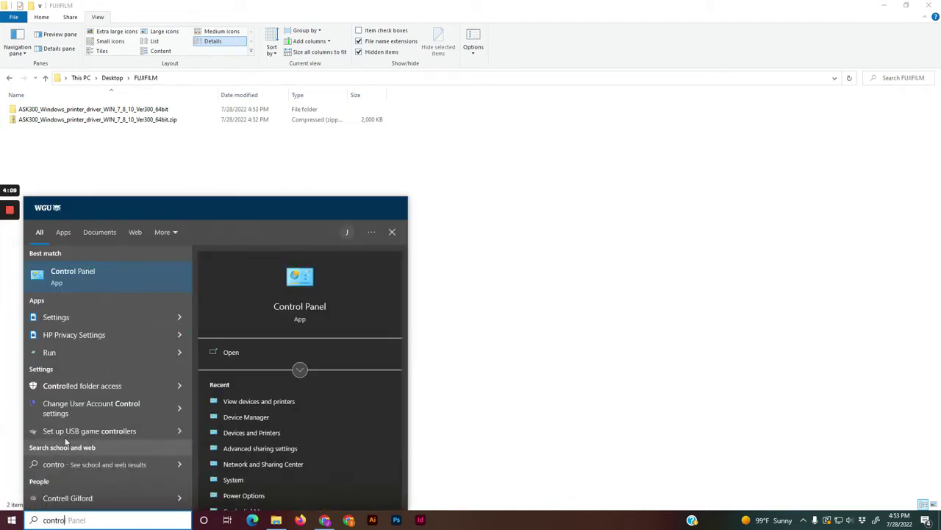
left_click(115, 286)
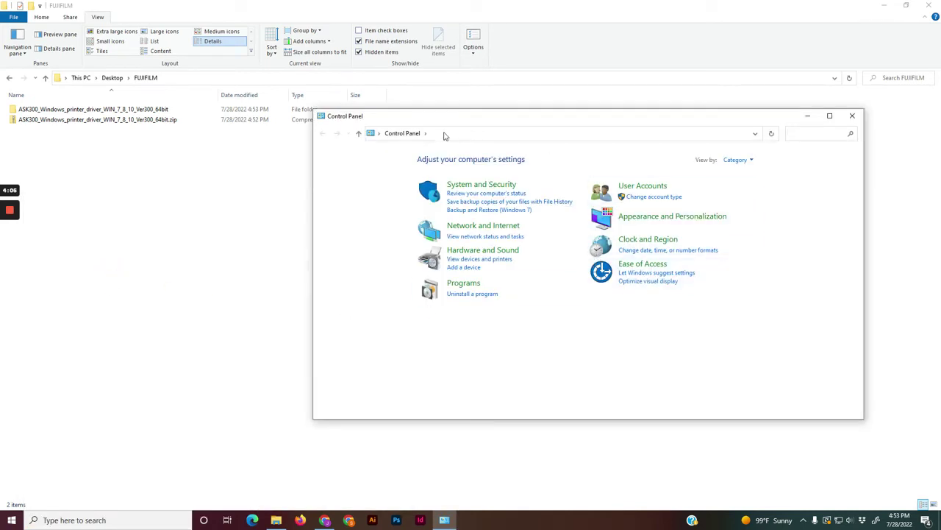
left_click(460, 260)
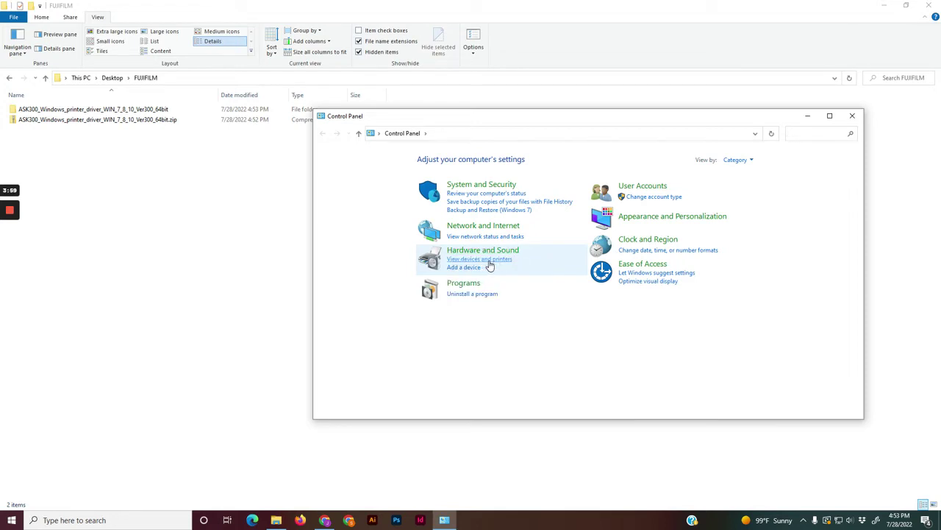
left_click(489, 261)
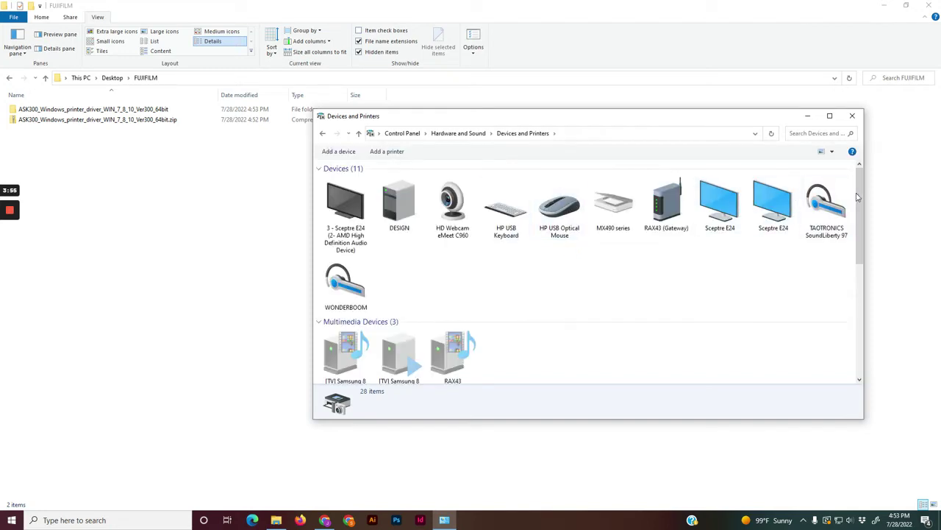
Step: Open the print server properties from the Fax printer and show the installed printer drivers
left_click_drag(859, 198, 859, 270)
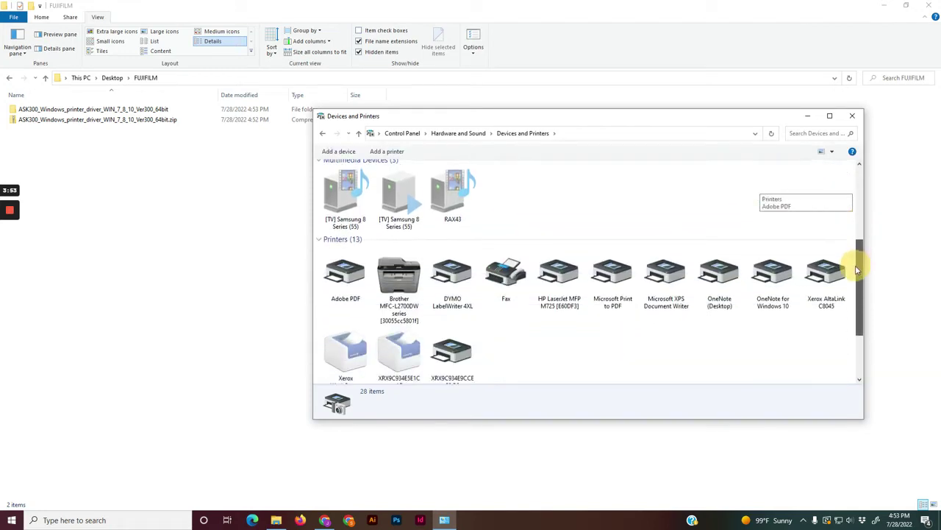
left_click(513, 281)
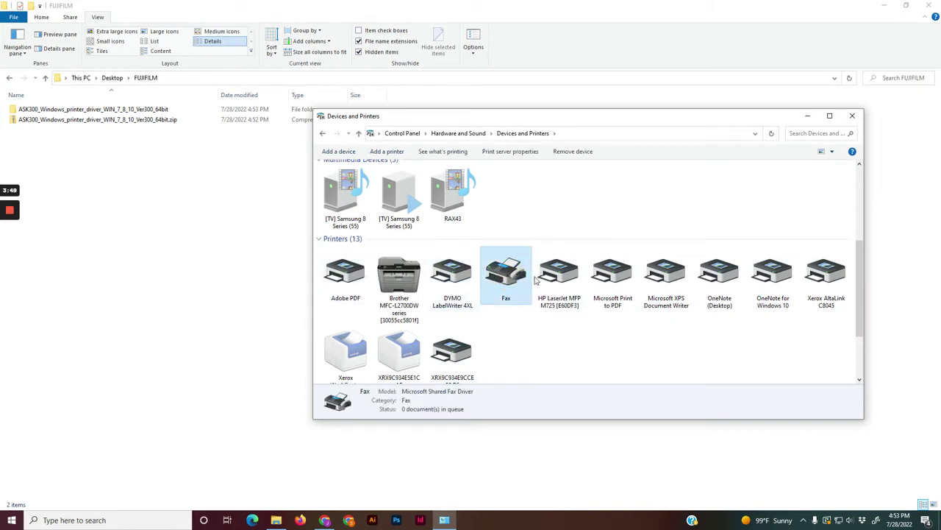
left_click(504, 156)
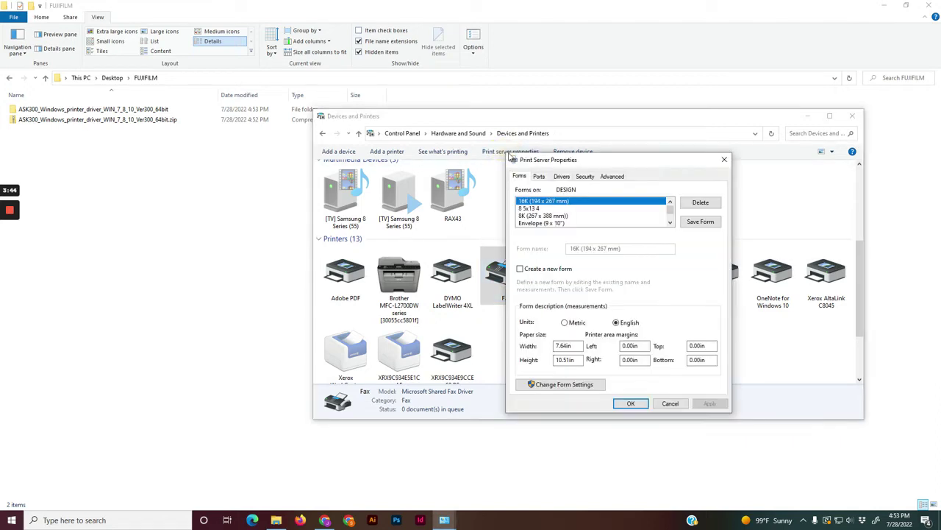
left_click(563, 178)
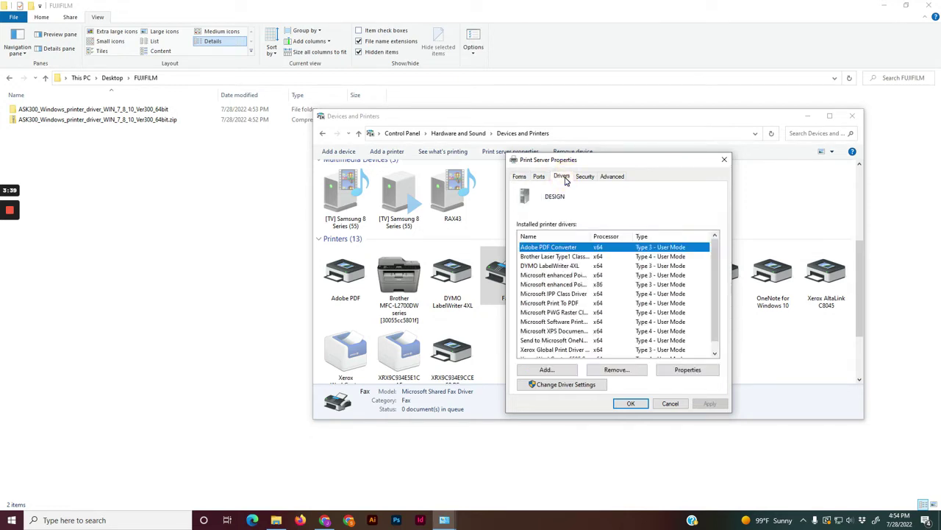
Step: Start adding a printer driver to the print server, keeping x64 as the processor
left_click(547, 370)
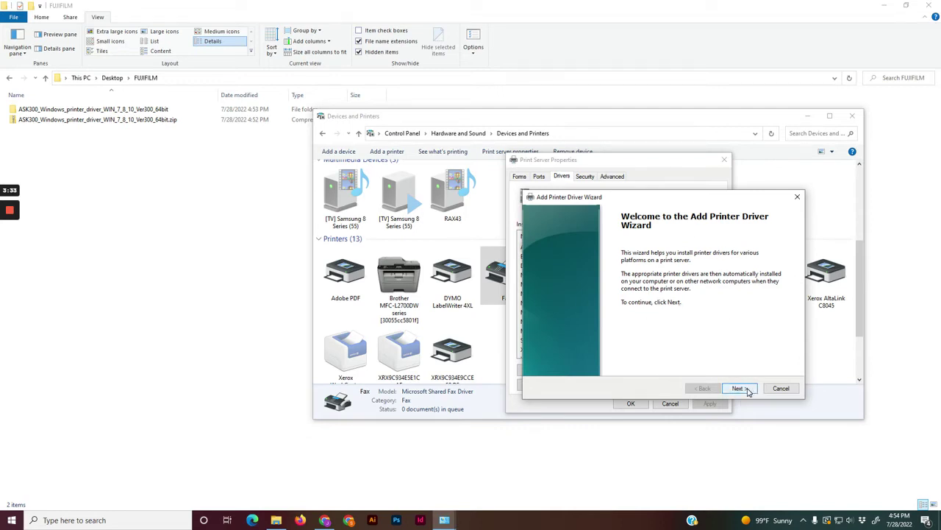
left_click(738, 389)
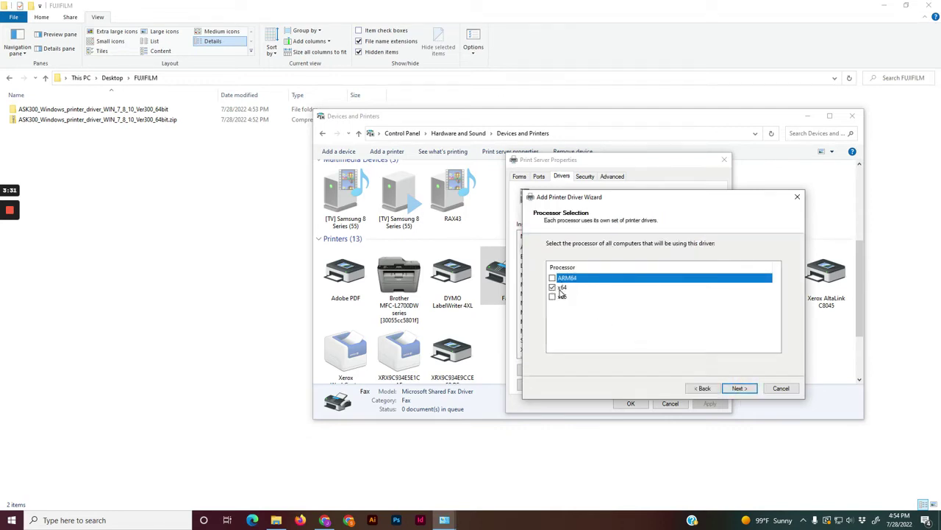
left_click(741, 390)
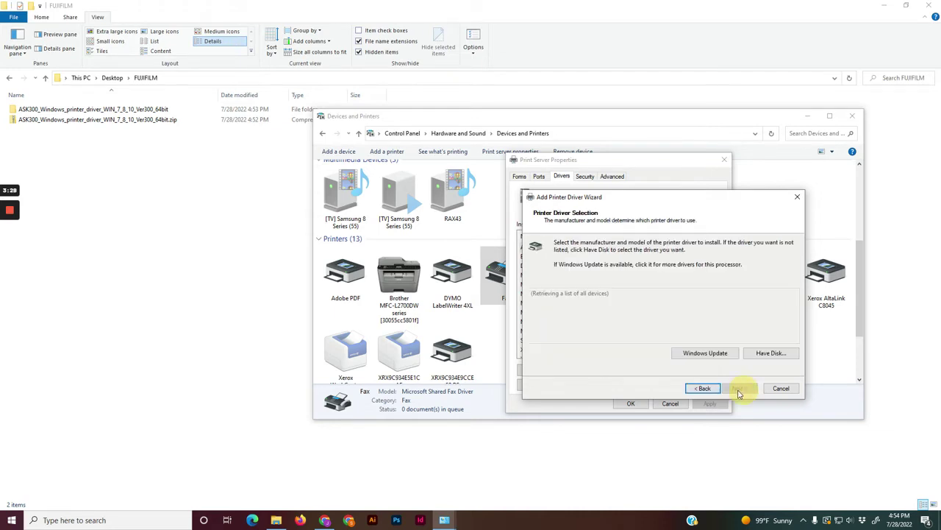
Step: Load the driver from disk using ASK300N0.INF in the extracted ASK300_Windows_printer_driver_Ver300_x64 folder, inside FUJIFILM on the Desktop
left_click(770, 353)
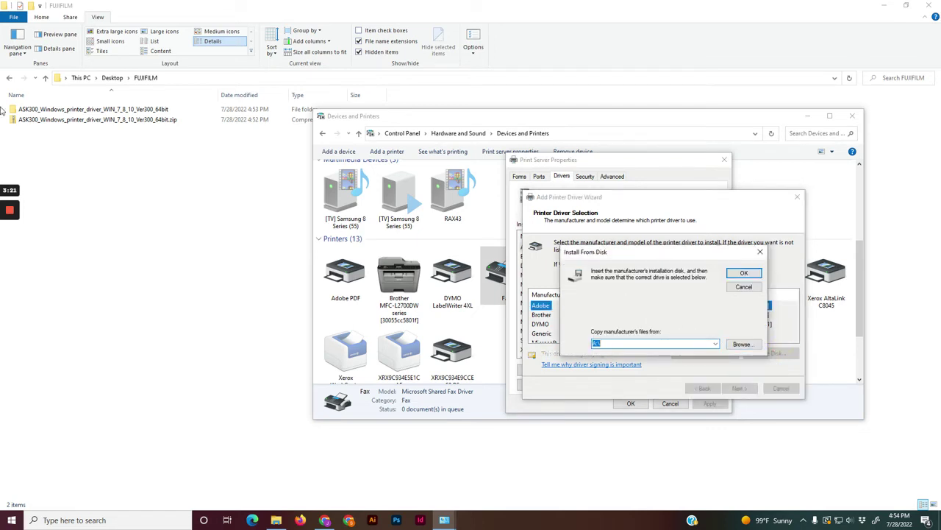
left_click(742, 344)
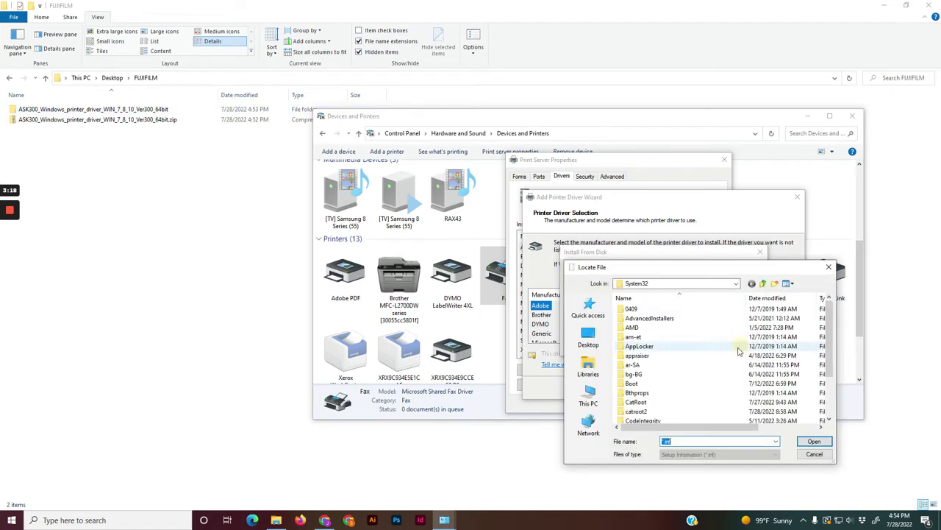
left_click(597, 340)
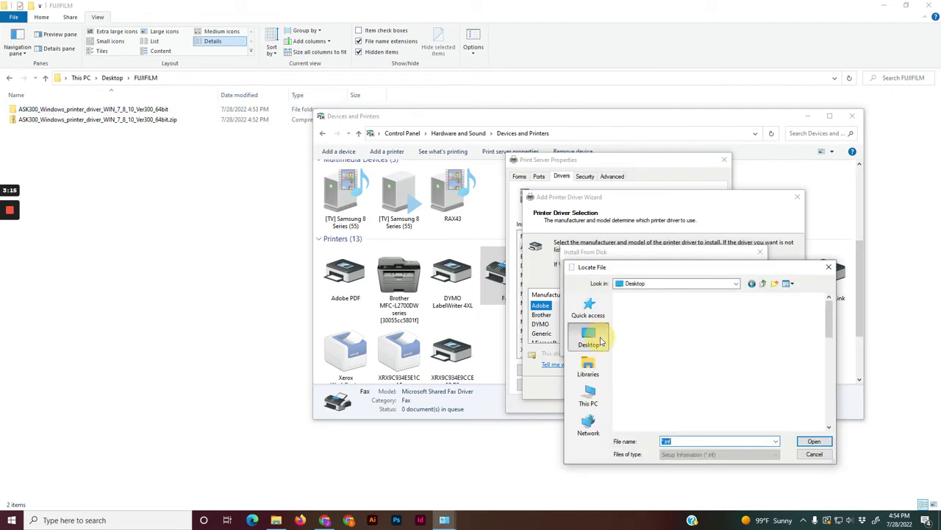
scroll(669, 359, "down", 5)
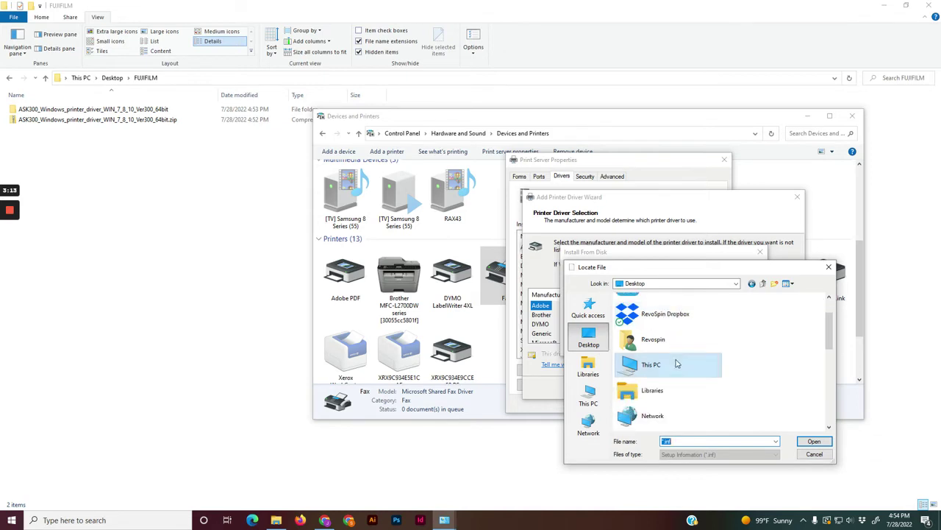
double_click(653, 410)
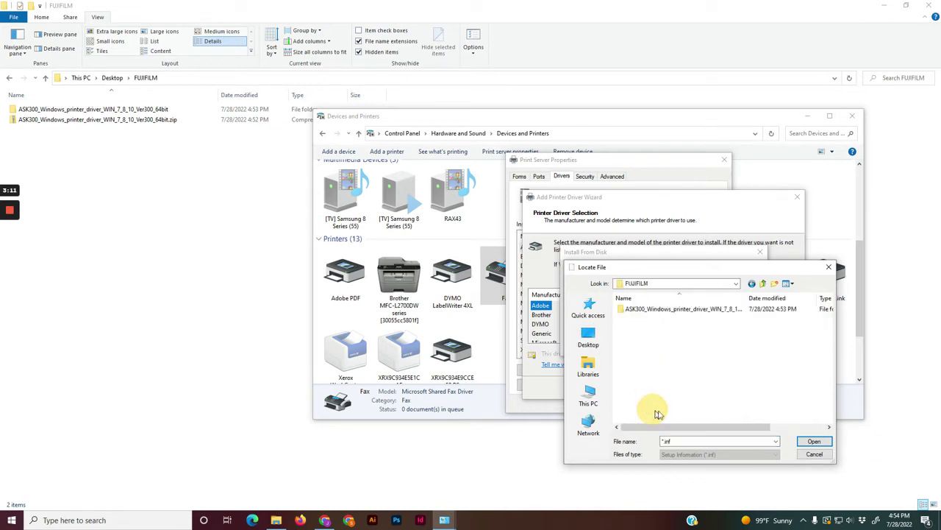
double_click(647, 312)
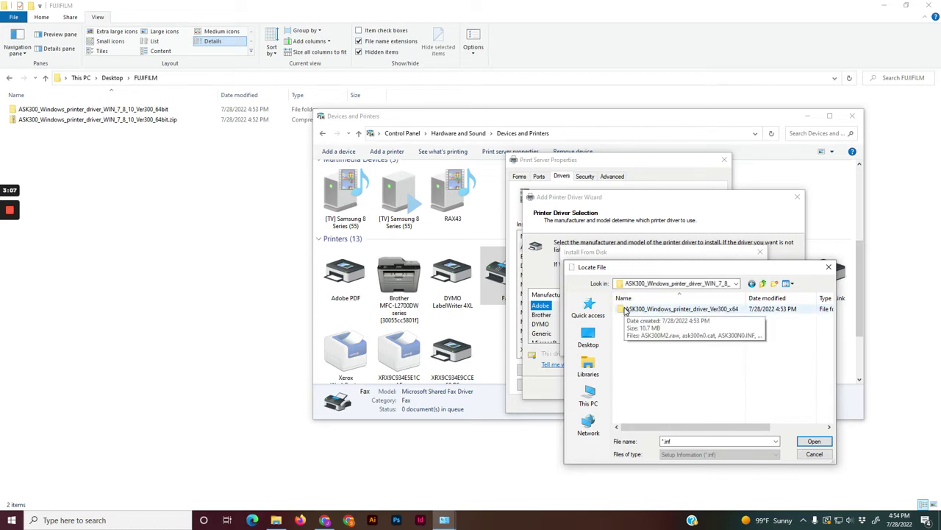
double_click(647, 311)
left_click(628, 311)
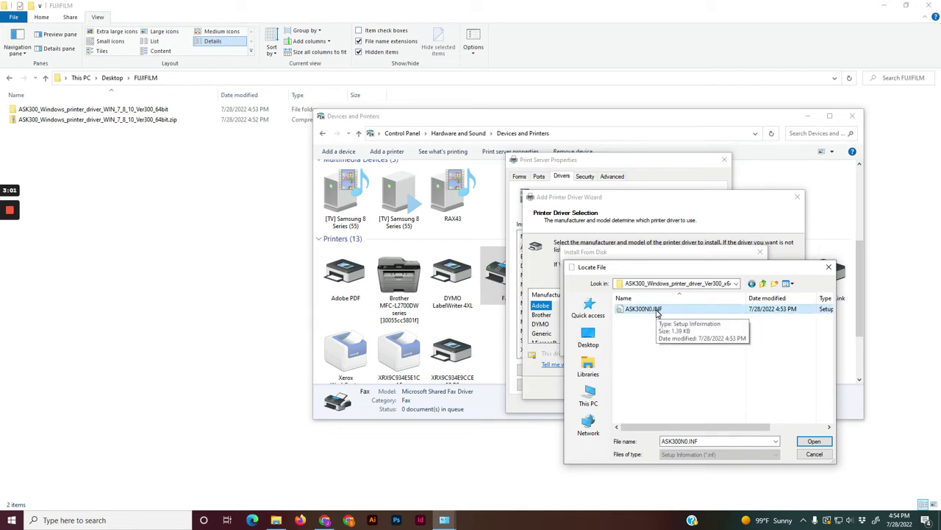
double_click(656, 312)
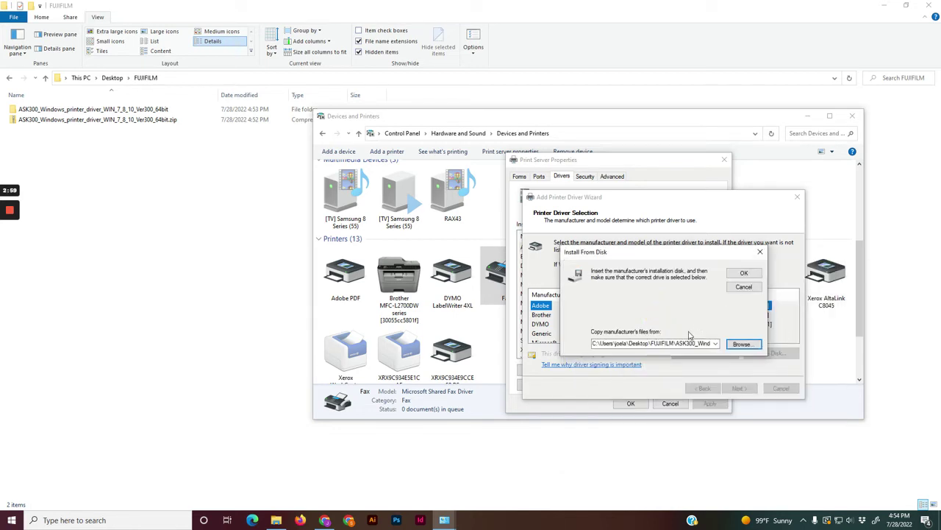
left_click(745, 273)
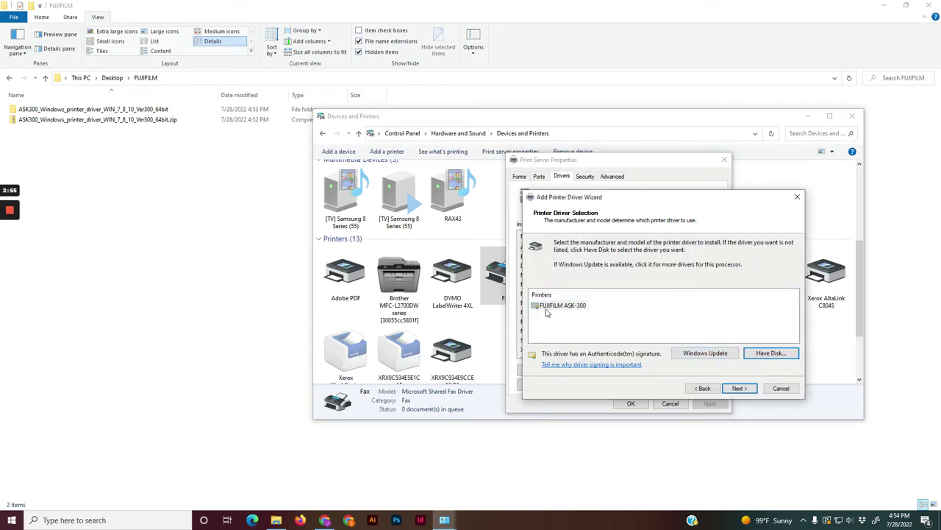
Step: Complete the driver wizard for the FUJIFILM ASK-300 and allow installation of the FUJIFILM Corporation device software
left_click(738, 388)
left_click(739, 389)
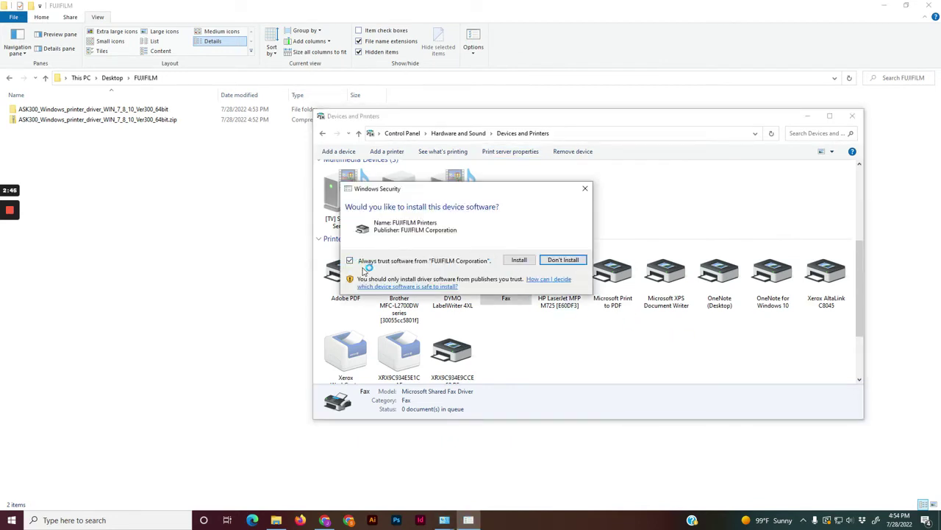
left_click(522, 262)
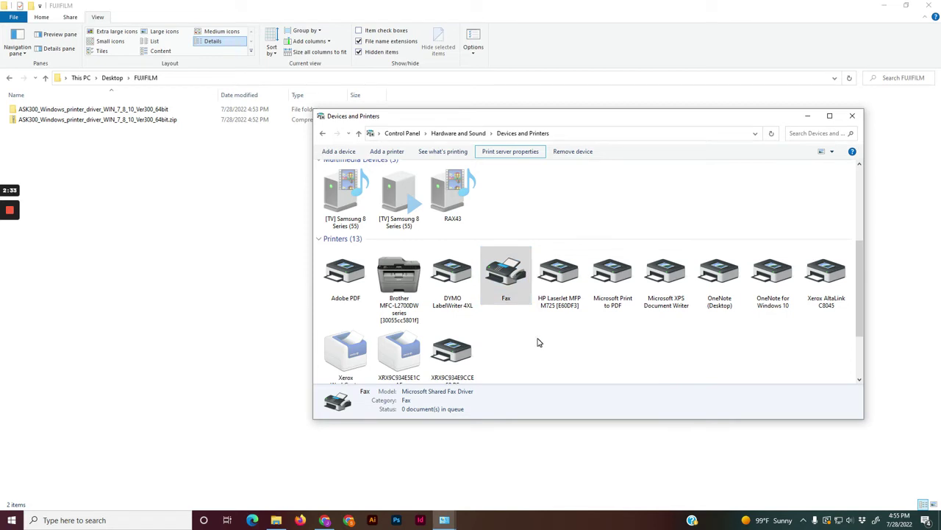
Step: Refresh Devices and Printers and check the Printers group for the FUJIFILM ASK-300
scroll(548, 351, "down", 1)
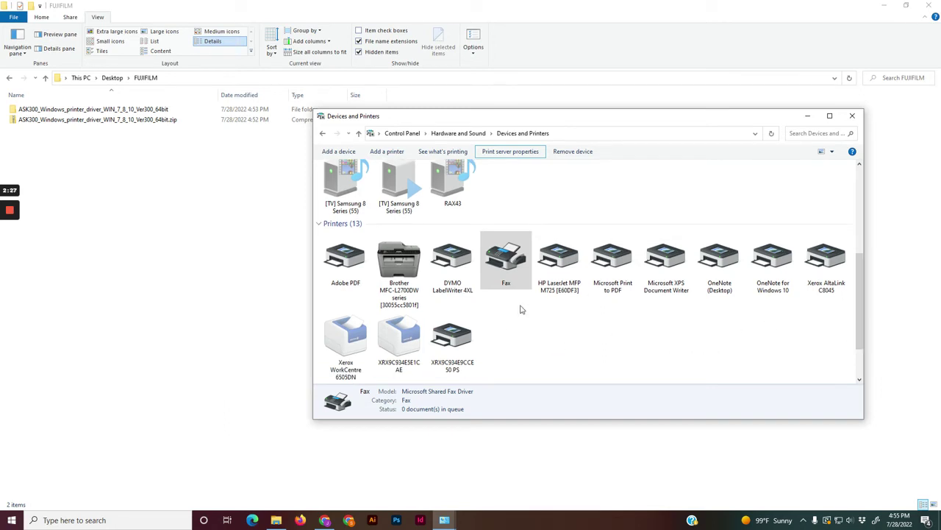
left_click(662, 373)
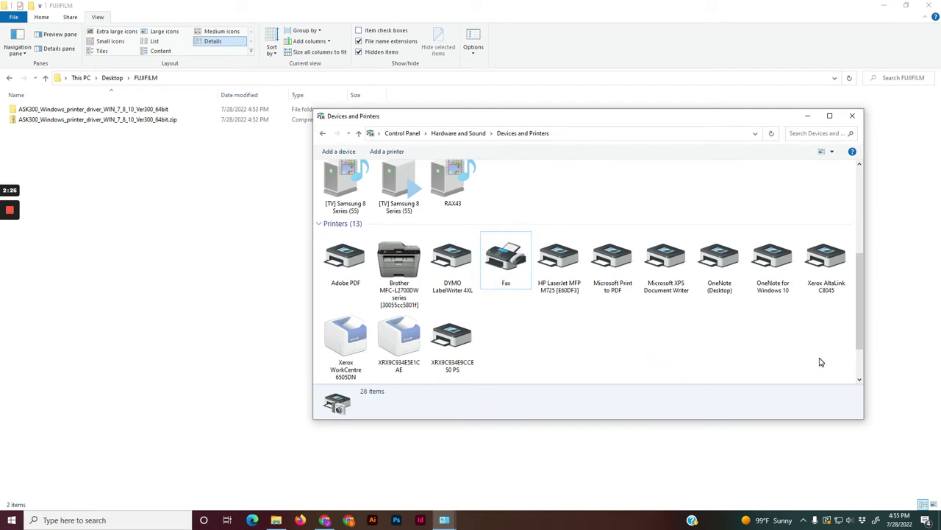
right_click(534, 347)
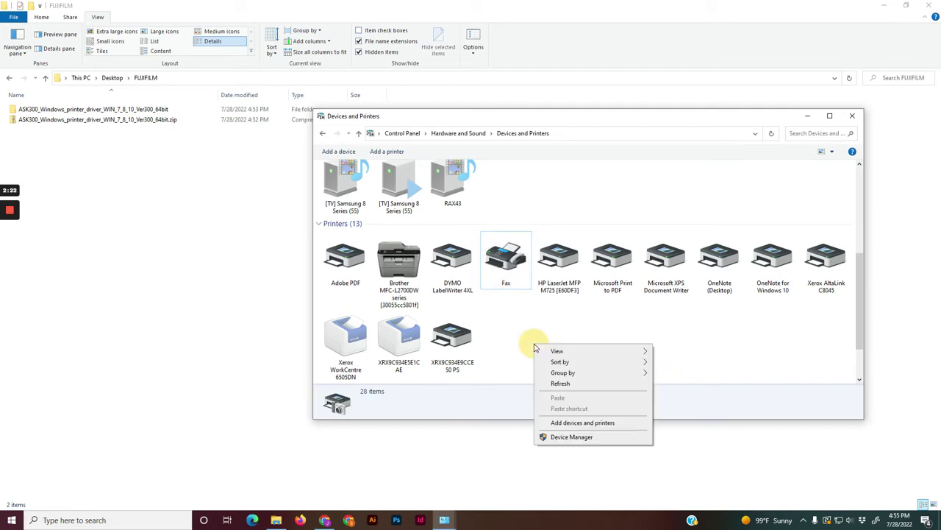
left_click(568, 383)
scroll(523, 346, "down", 5)
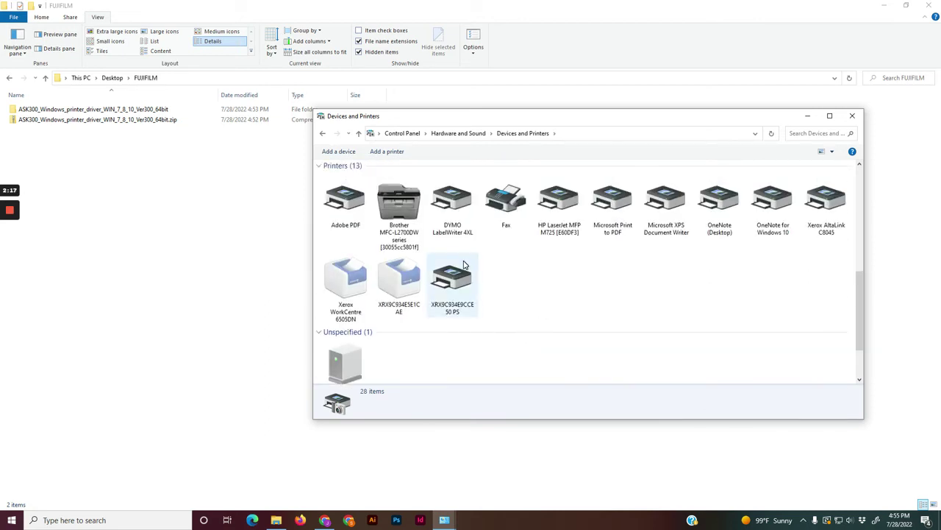
Step: Check the FUJIFILM ASK-300 entry among the installed drivers in Print Server Properties and close that dialog
mouse_move(445, 523)
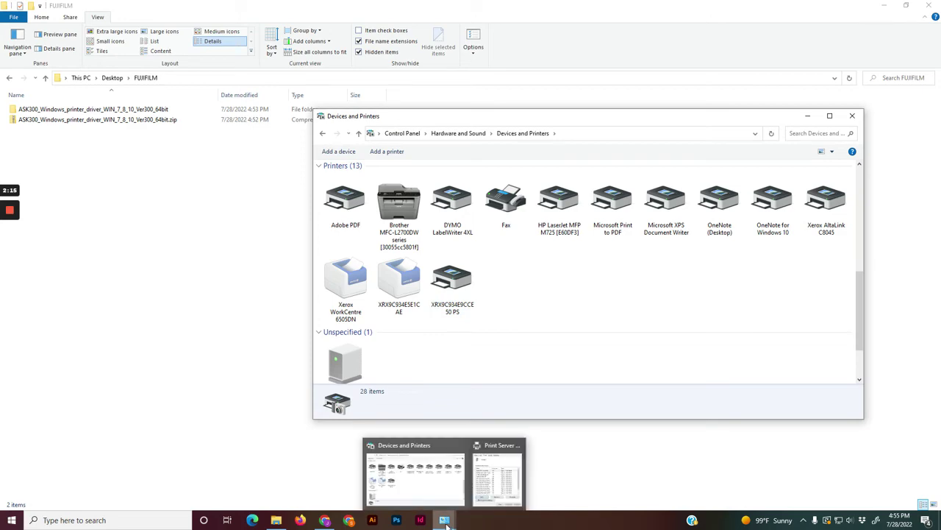
left_click(482, 492)
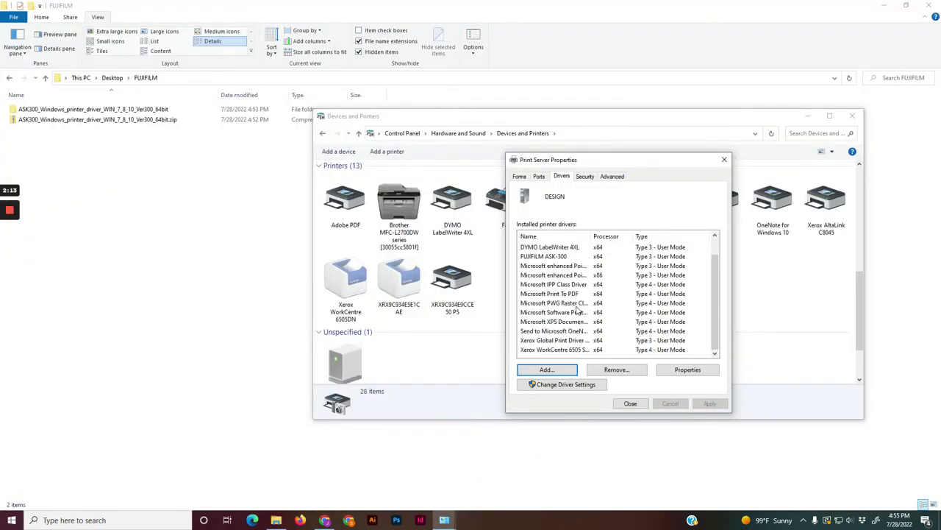
left_click(559, 276)
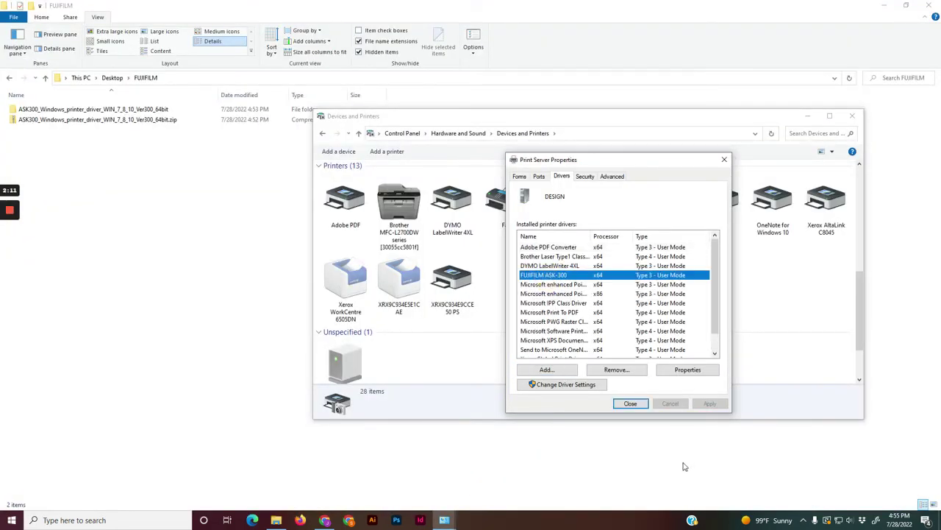
left_click(630, 403)
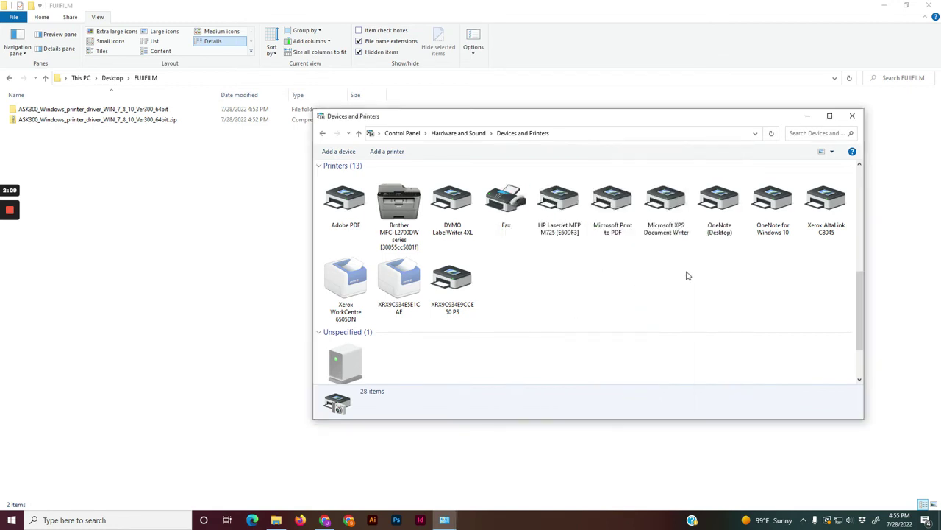
Step: Refresh the Devices and Printers list again and select the FUJIFILM ASK-300 in the Printers group
right_click(514, 276)
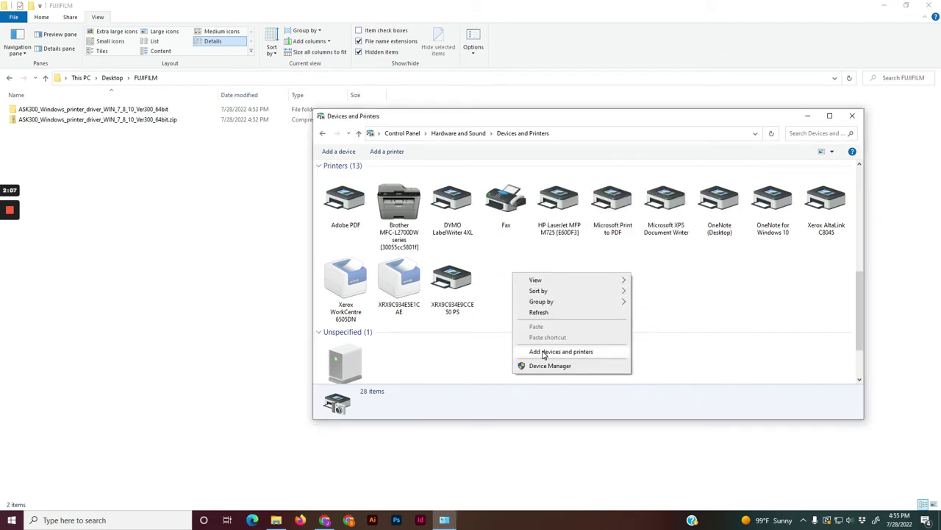
left_click(539, 312)
scroll(581, 302, "down", 5)
scroll(633, 301, "up", 1)
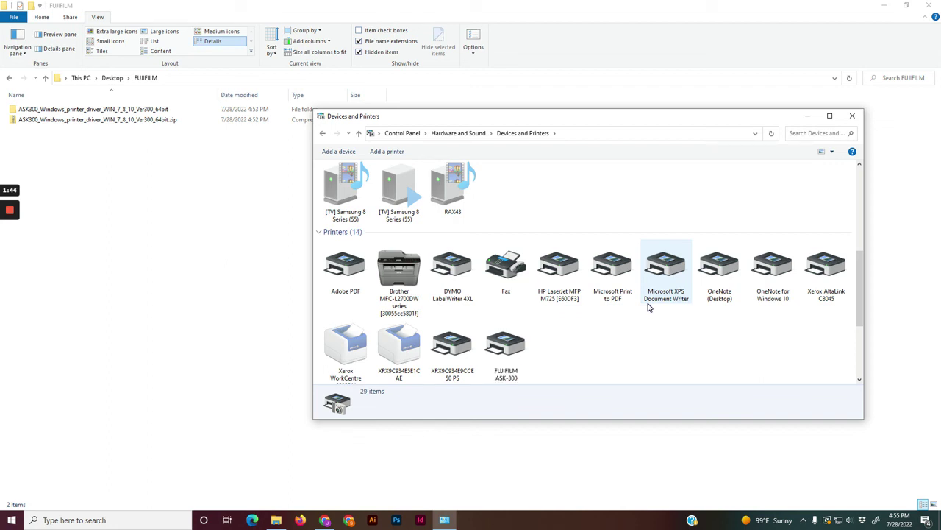
left_click(501, 365)
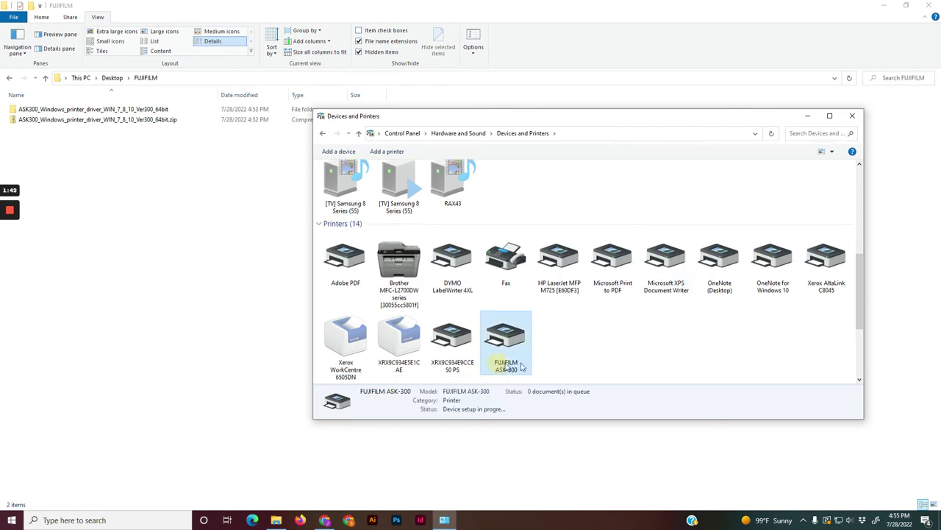